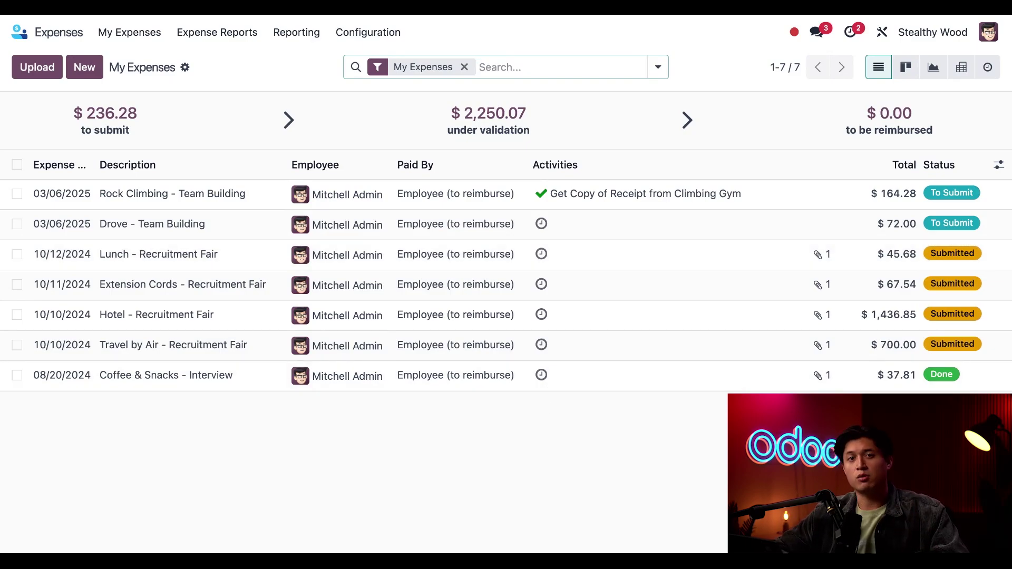
# Open the Expenses settings and confirm Expense Digitalization (OCR) is set to Digitize automatically
pyautogui.click(364, 32)
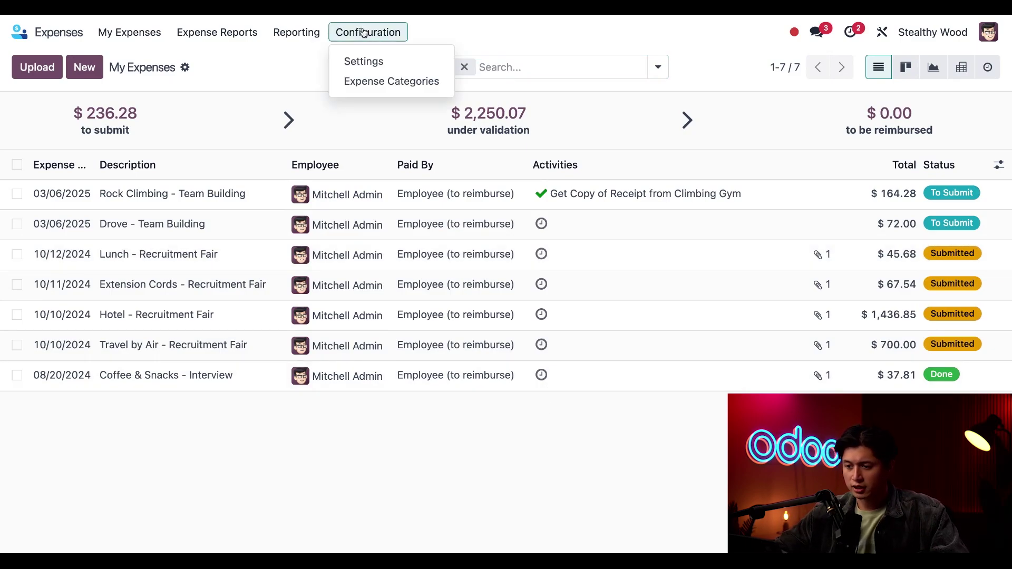
pyautogui.click(406, 64)
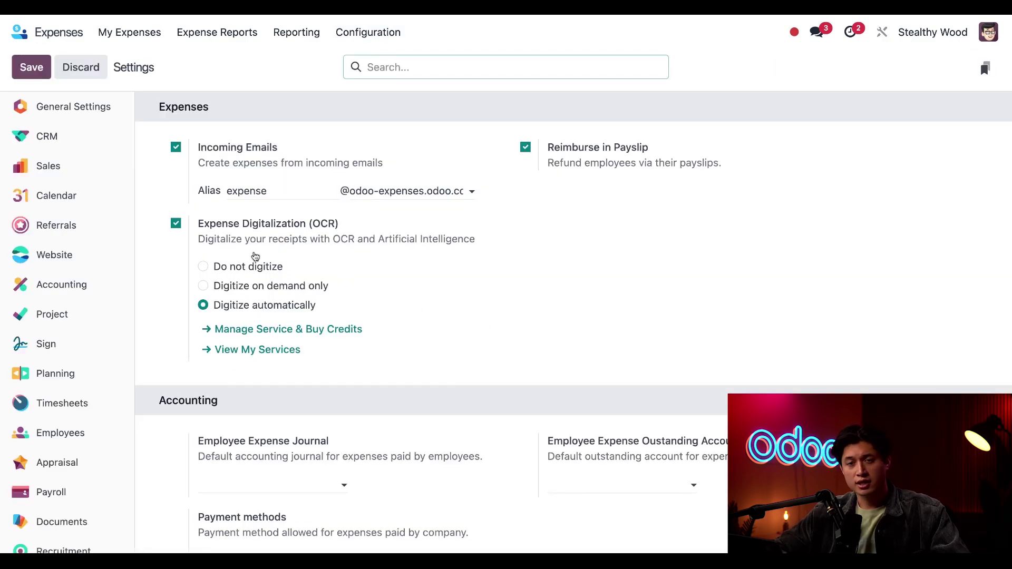
pyautogui.moveTo(333, 237)
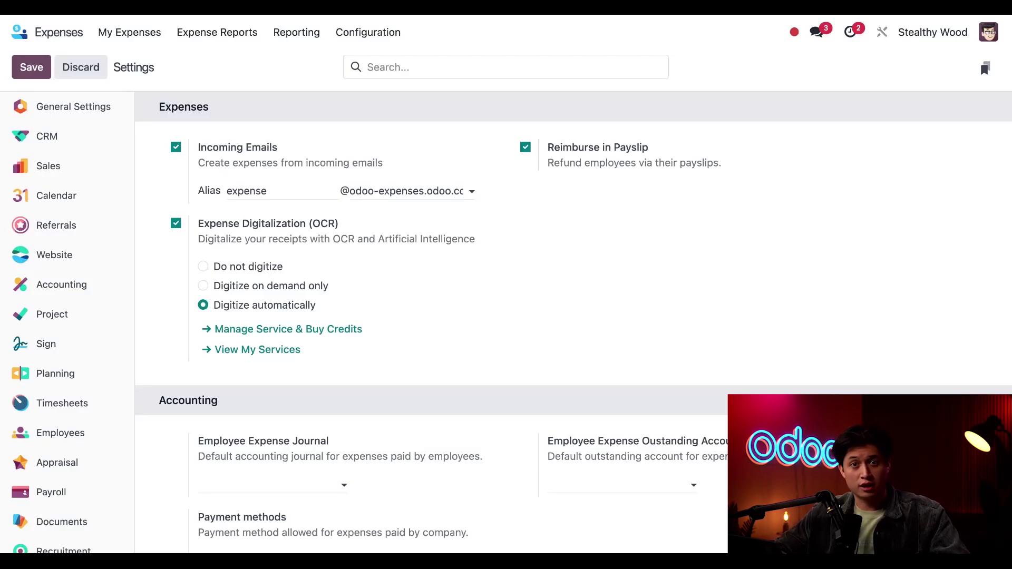
# From My Expenses, create a new expense 'Hotel - ICFF' in category [TRANS & ACC] Travel & Accommodation
pyautogui.click(139, 35)
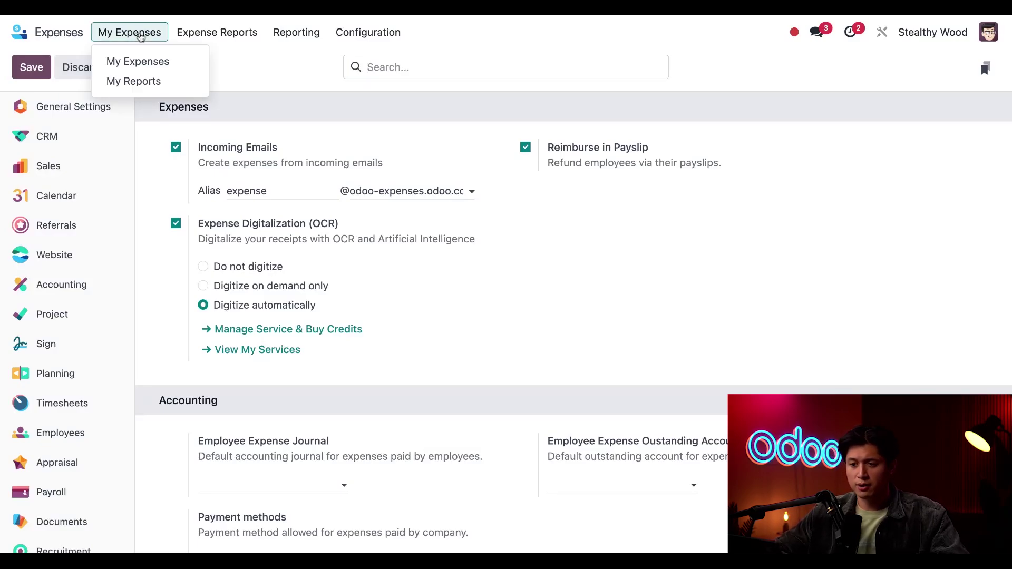
pyautogui.click(165, 63)
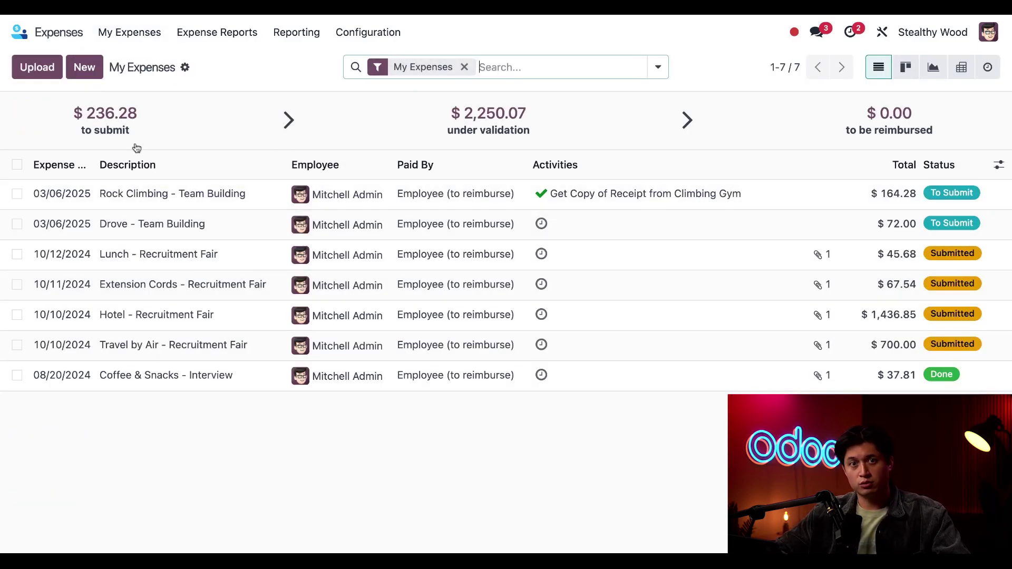
pyautogui.click(83, 69)
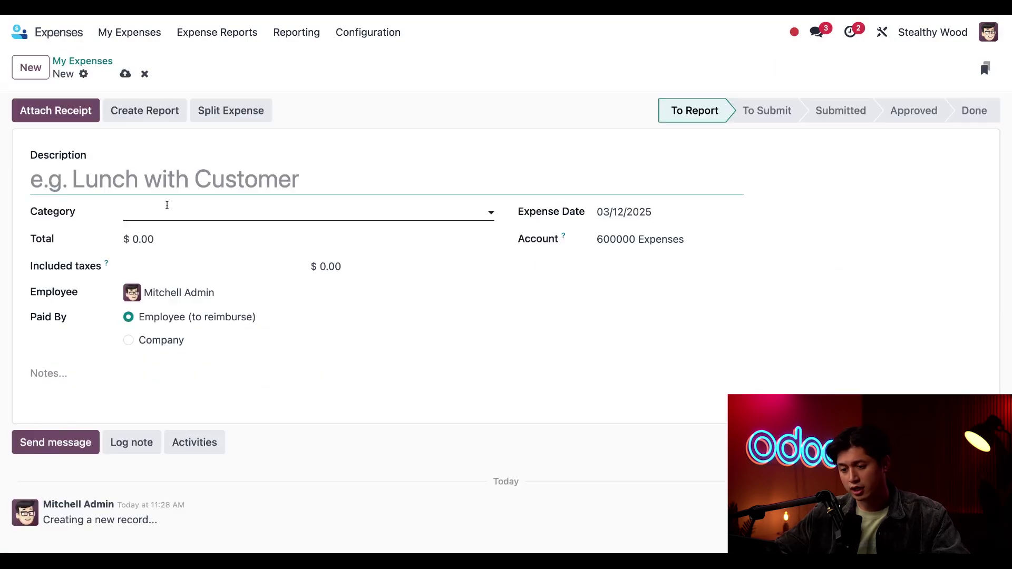
pyautogui.write('H')
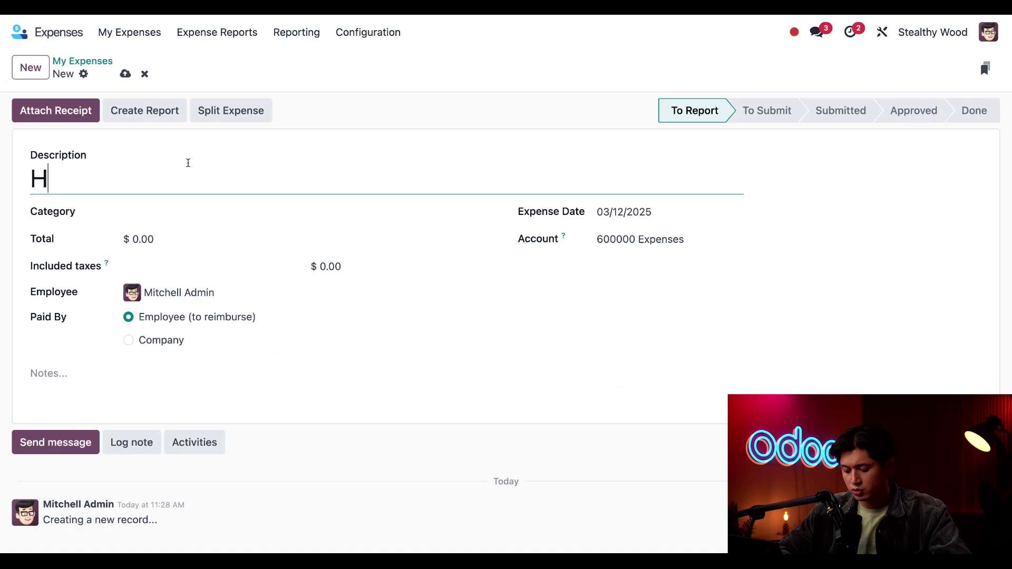
pyautogui.write('otel - I')
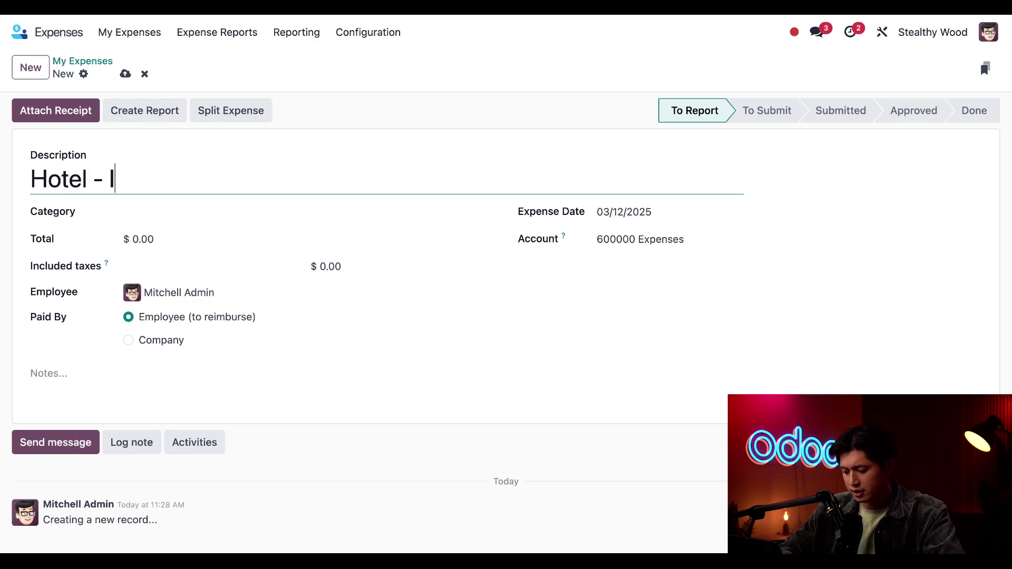
pyautogui.write('CFF')
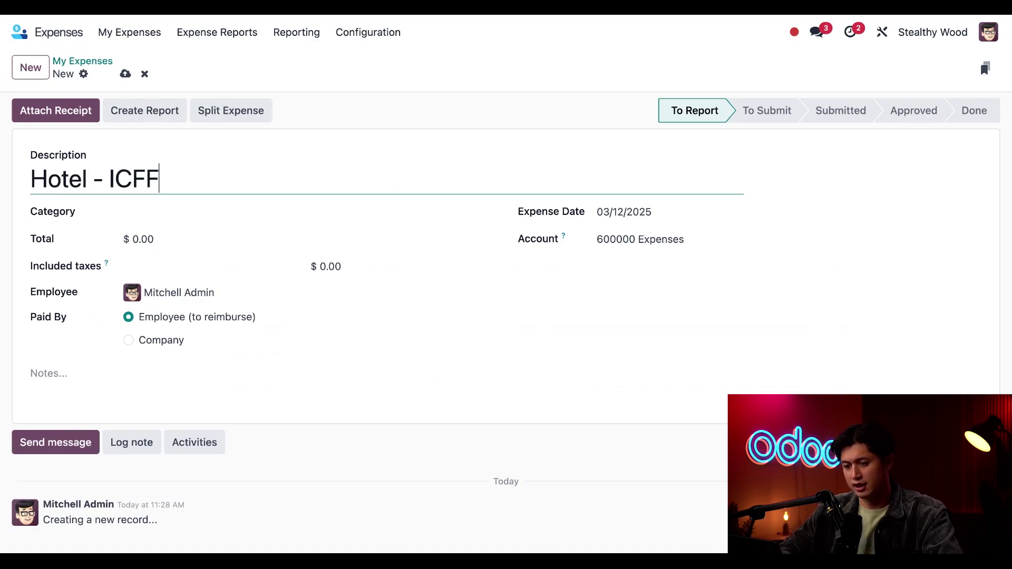
pyautogui.click(164, 204)
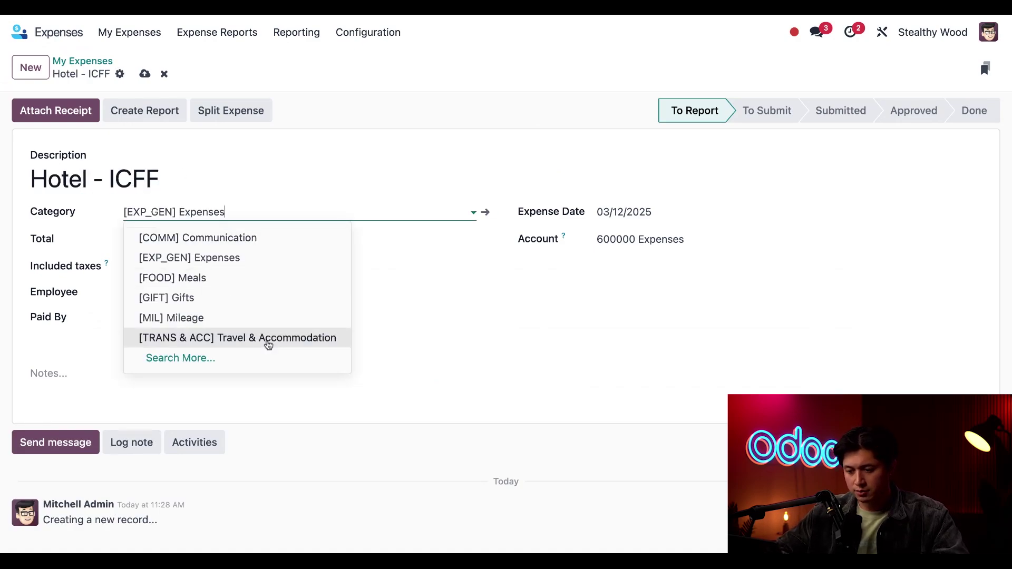
pyautogui.click(268, 344)
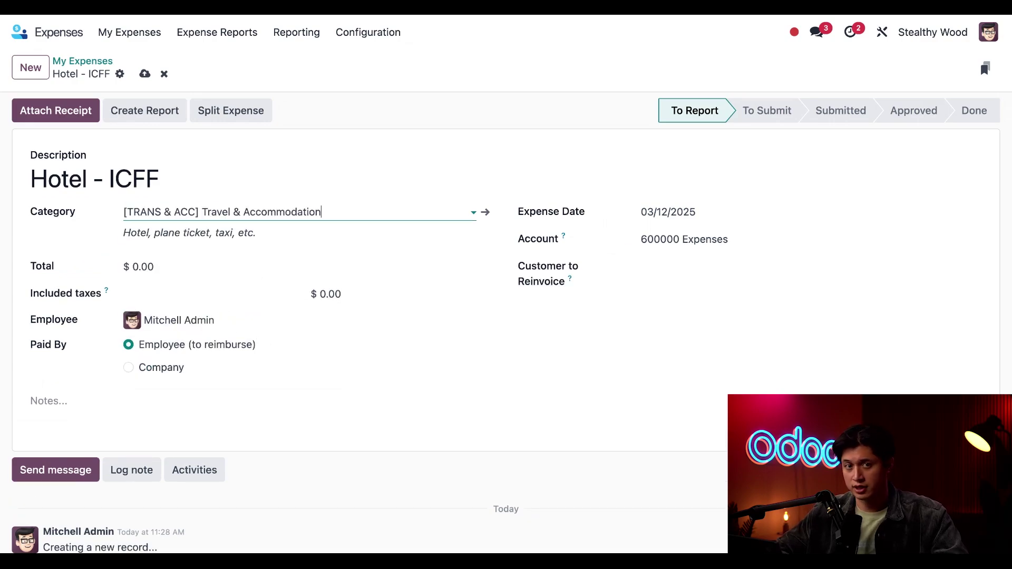
# Attach the Empire Plaza Hotel.pdf receipt so OCR fills in $827.00 dated 02/24/2025
pyautogui.click(73, 114)
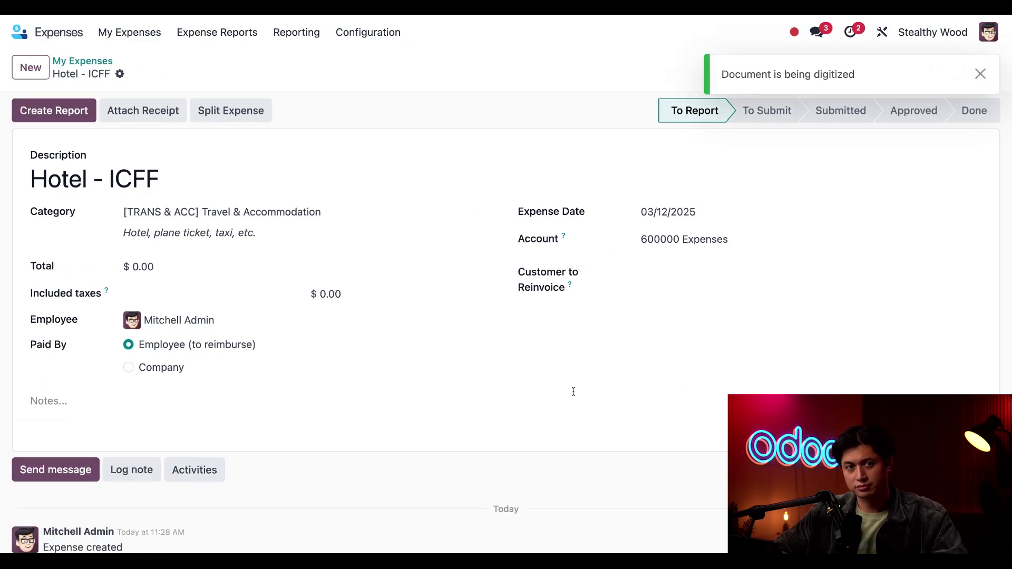
pyautogui.scroll(-2, 671, 397)
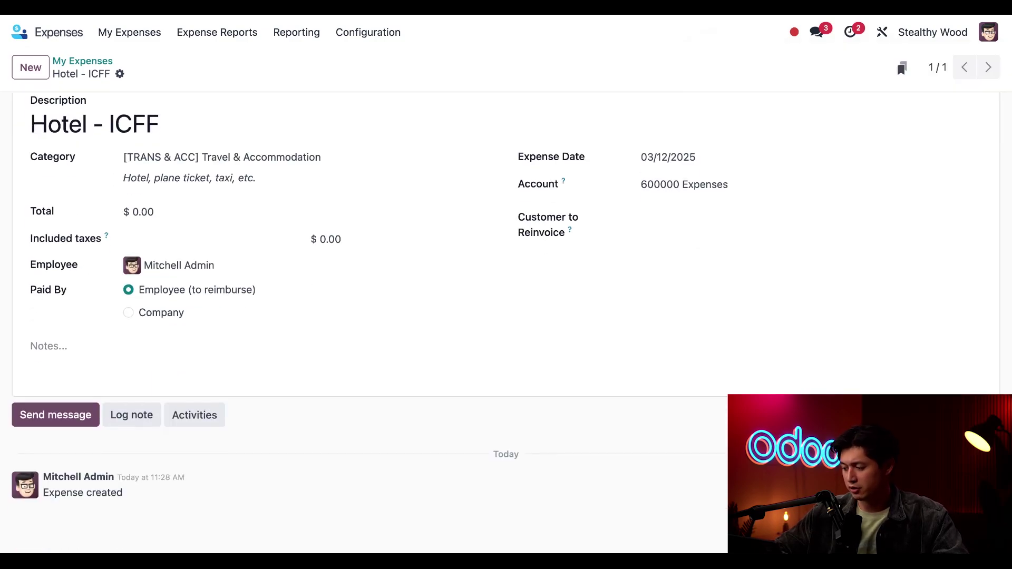
pyautogui.scroll(-3, 389, 511)
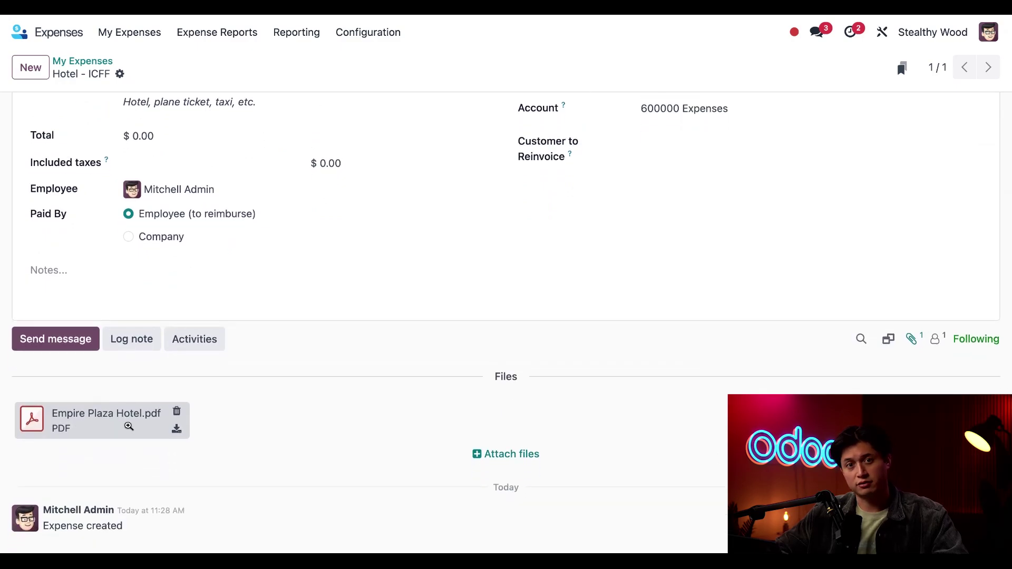
pyautogui.scroll(5, 419, 259)
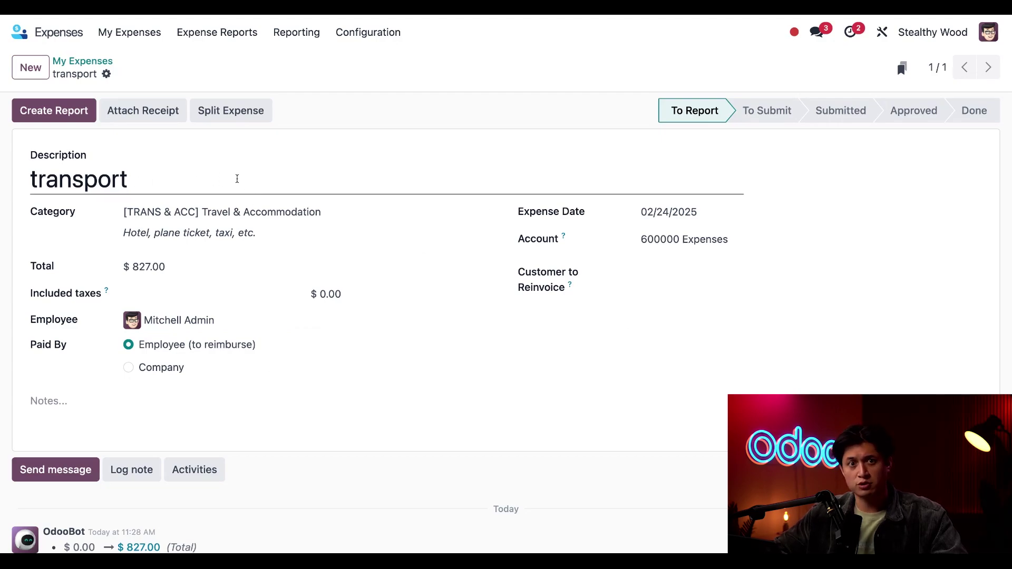
# Restore the description to 'Hotel - ICFF' and paste the four-night ICFF hotel stay note
pyautogui.click(237, 178)
pyautogui.hotkey('ctrl', 'a')
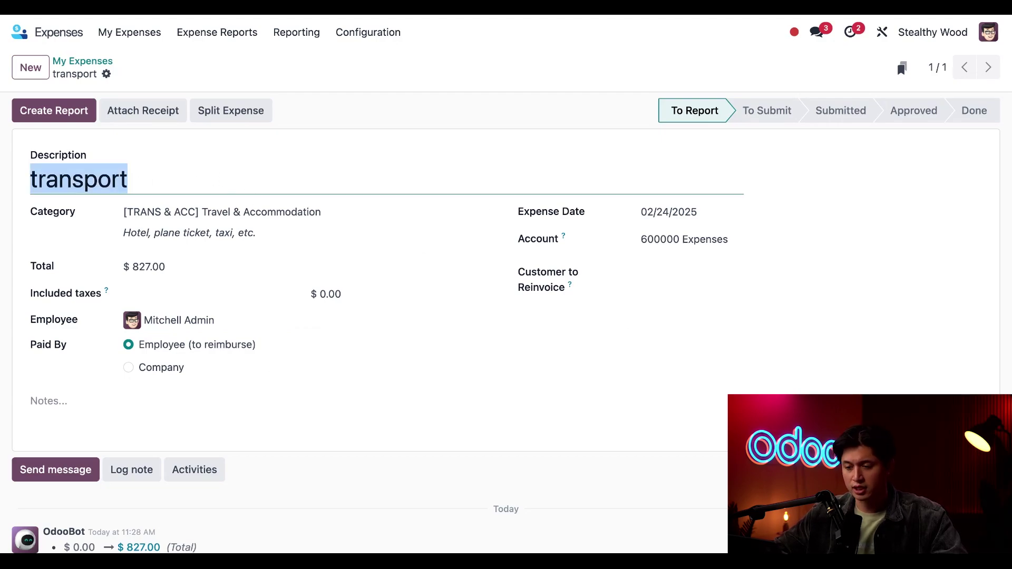
pyautogui.write('Hotel ')
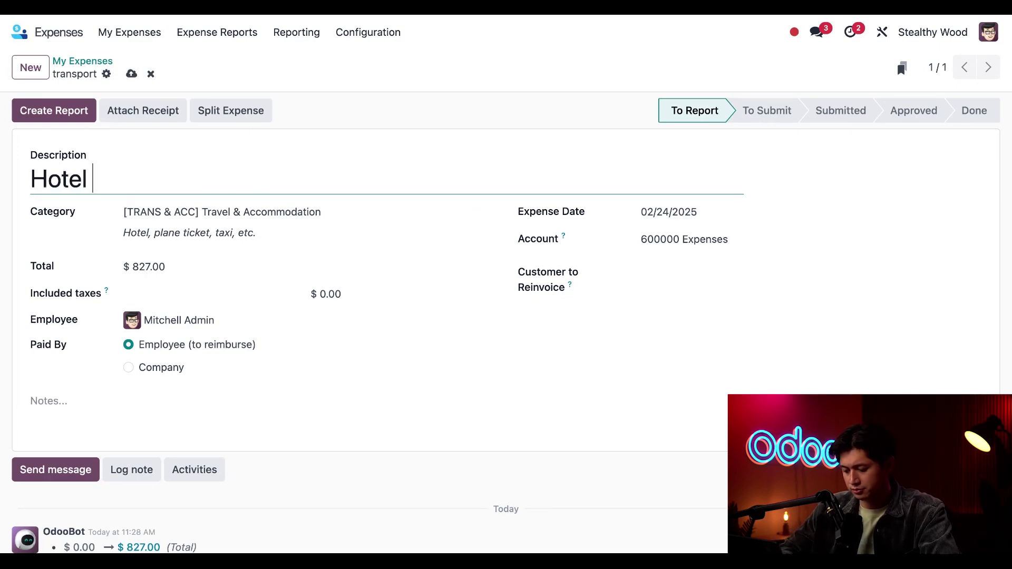
pyautogui.write('- ICFF')
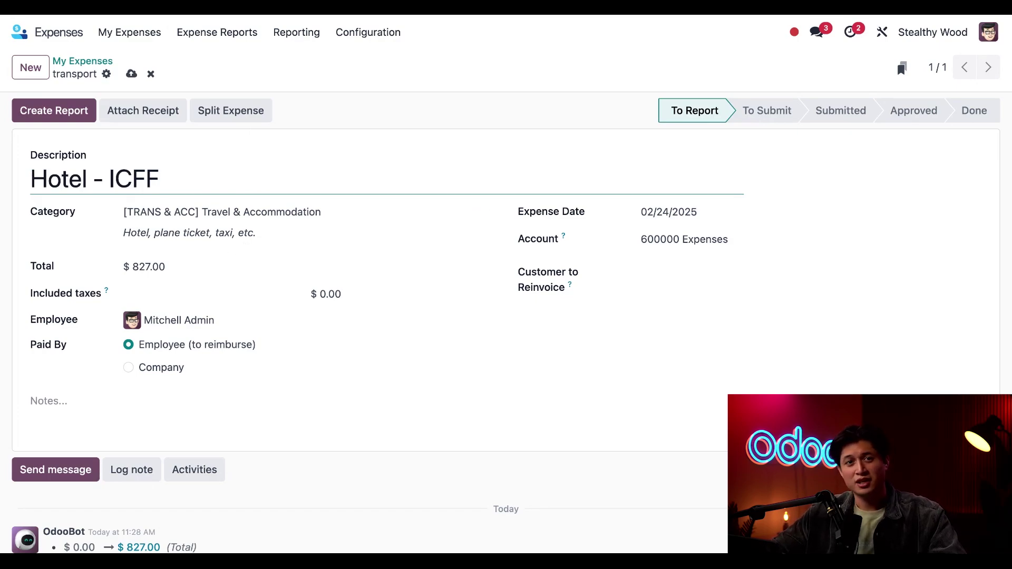
pyautogui.click(166, 405)
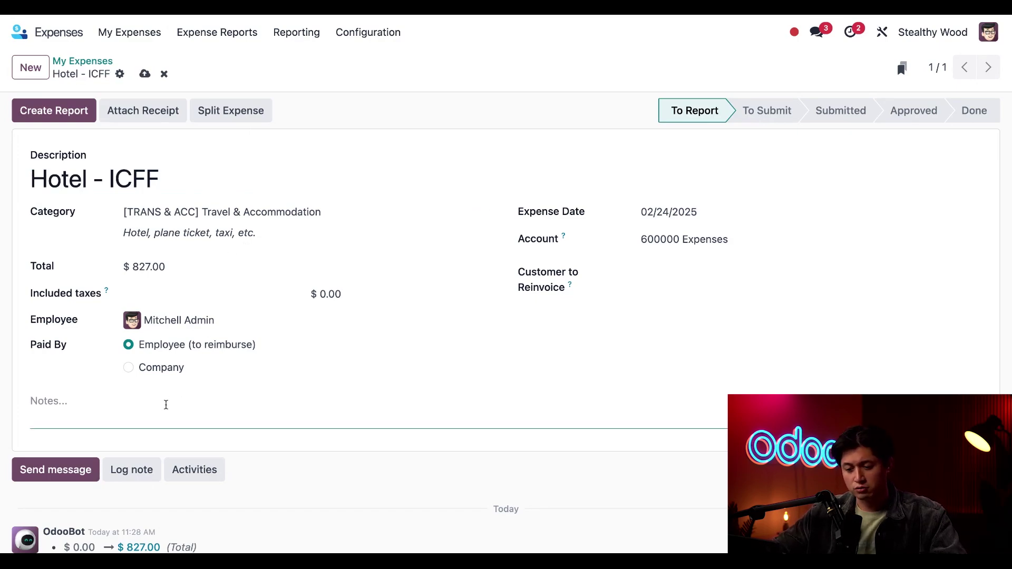
pyautogui.write('Four-night hotel stay for Recruitment at ICFF. Receipt for both Mitchell Admin and Abigail Peterson.')
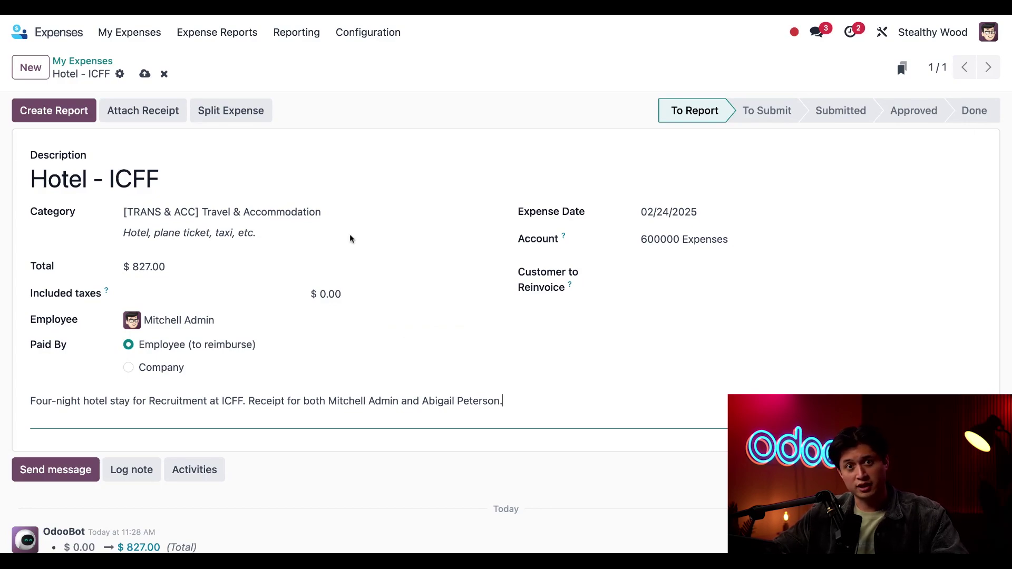
# Split the hotel expense into two $413.50 lines, assigning the second half to the other employee
pyautogui.click(253, 115)
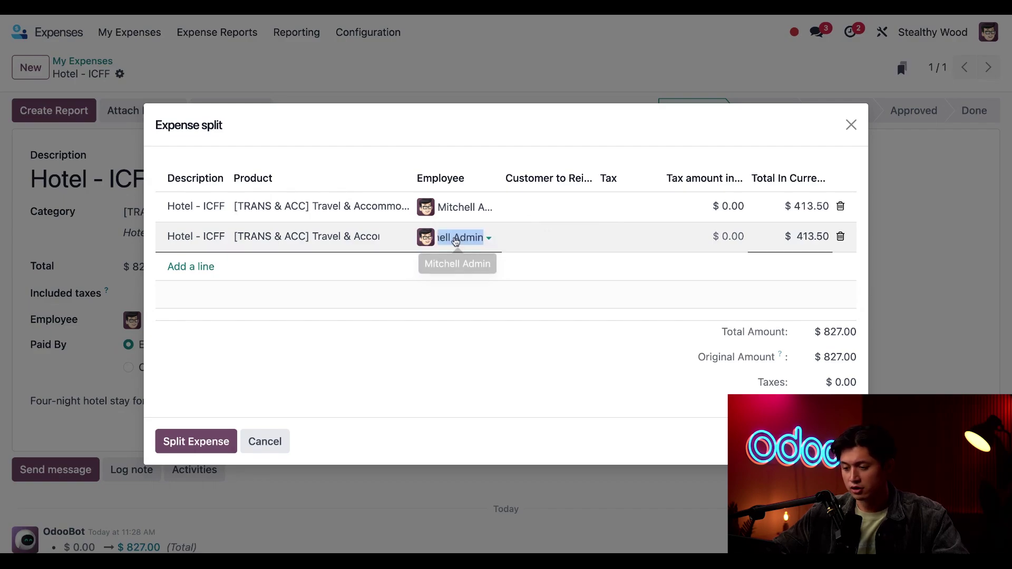
pyautogui.click(456, 240)
pyautogui.click(481, 262)
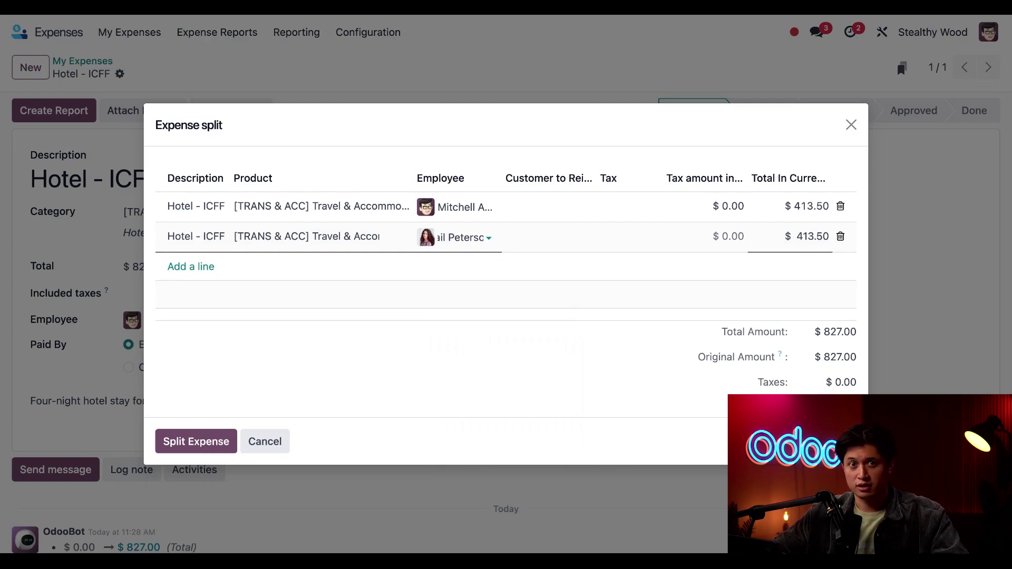
pyautogui.click(187, 268)
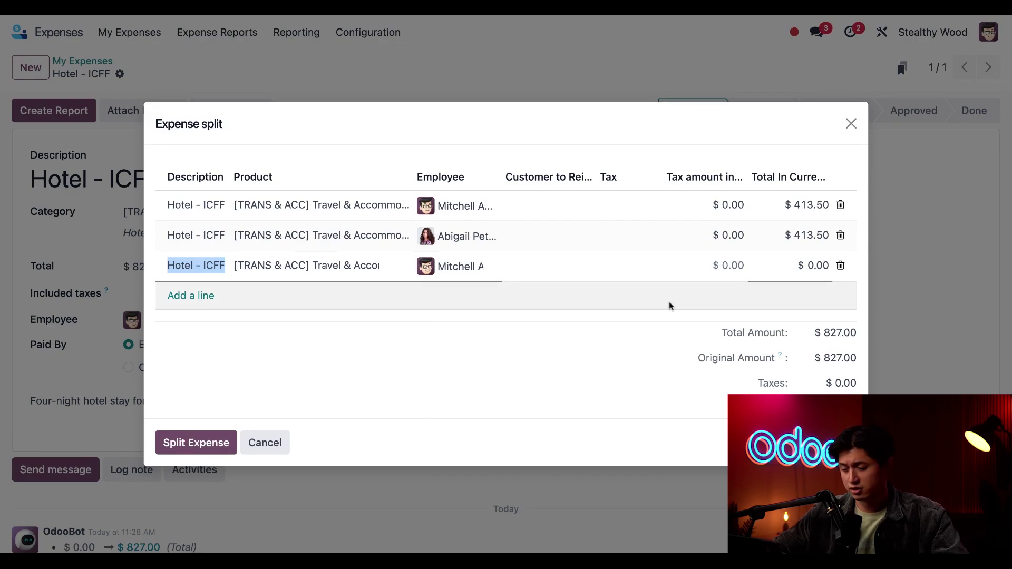
pyautogui.click(840, 266)
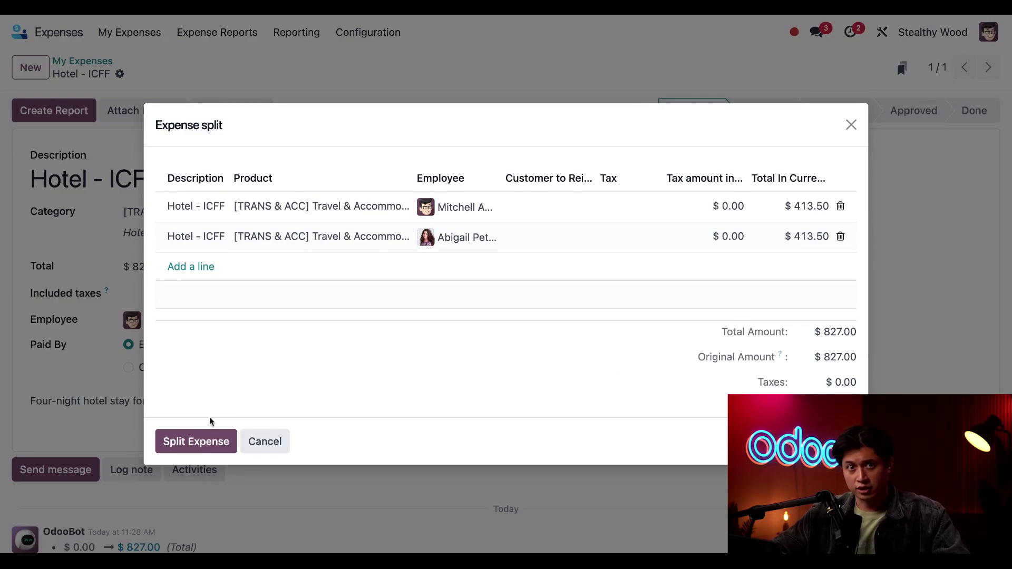
pyautogui.click(200, 447)
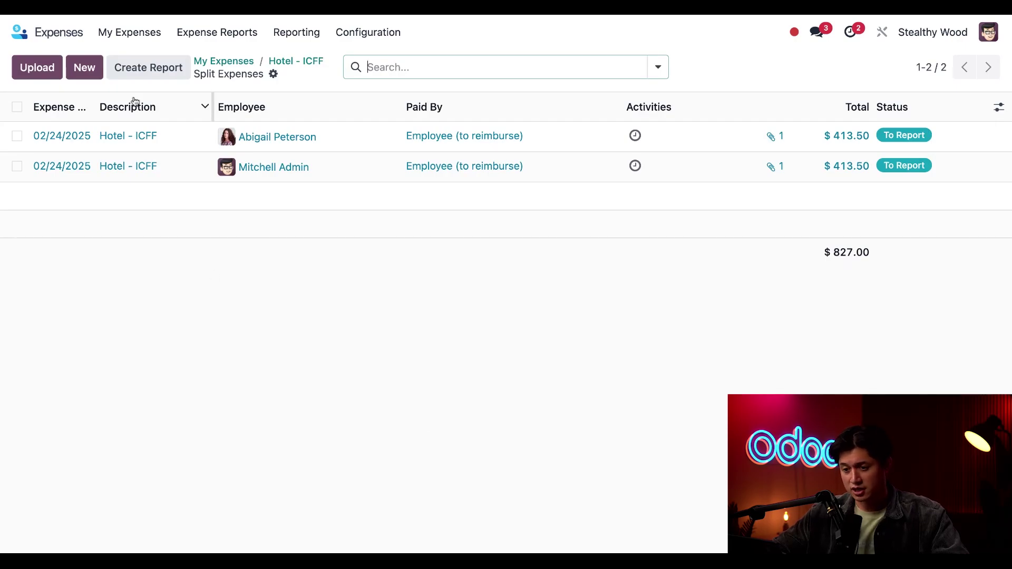
# Return to the My Expenses list to upload the breakfast receipt
pyautogui.click(127, 33)
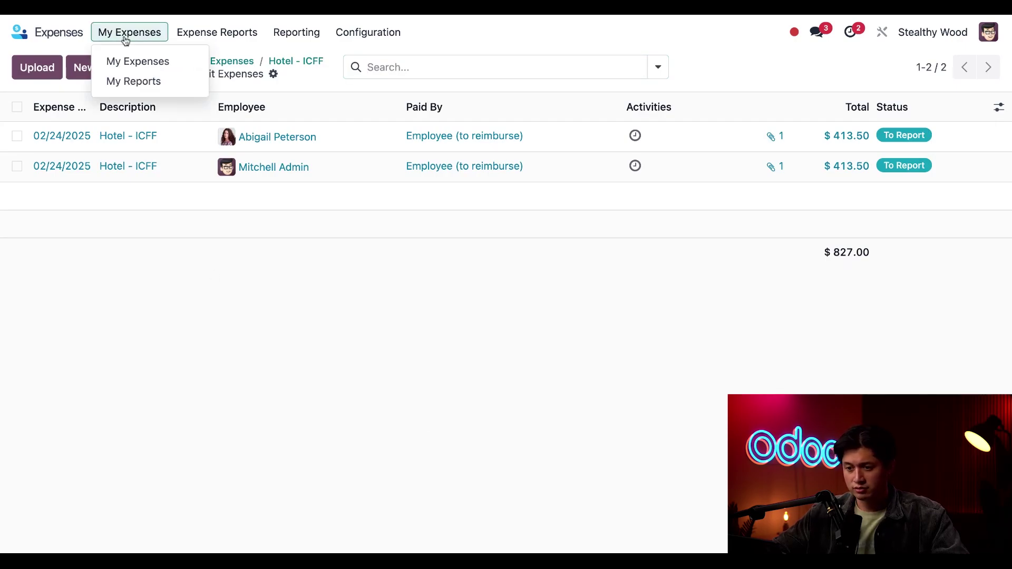
pyautogui.click(142, 64)
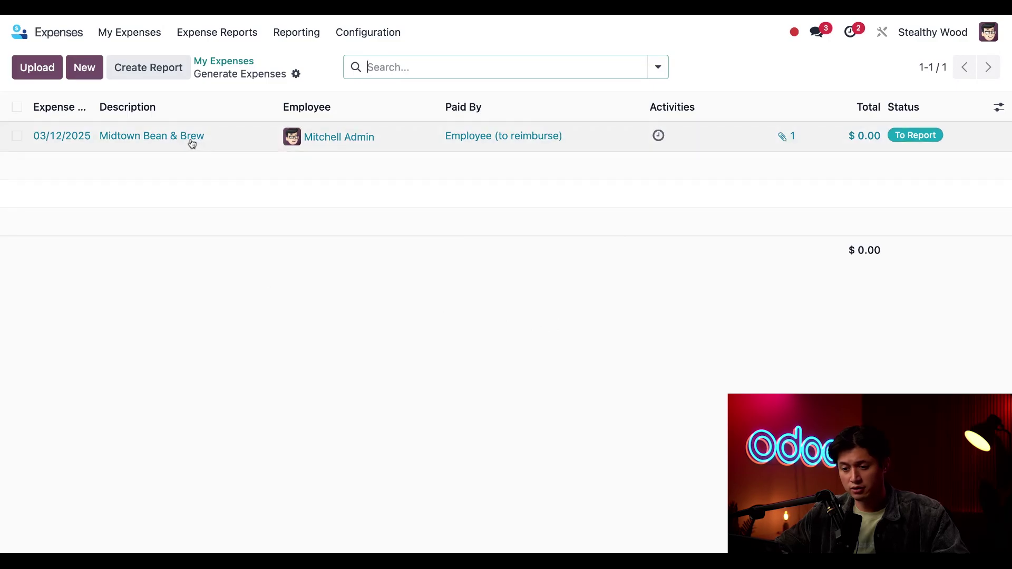
# Rename the Midtown Bean & Brew expense 'Team Bweakfast - ICFF' with category [FOOD] Meals
pyautogui.click(191, 140)
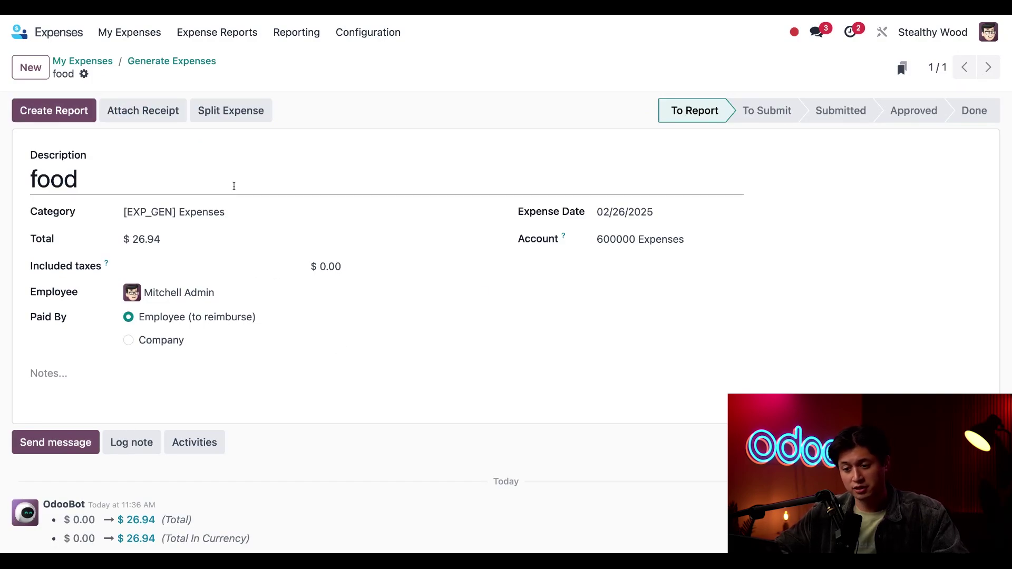
pyautogui.doubleClick(234, 185)
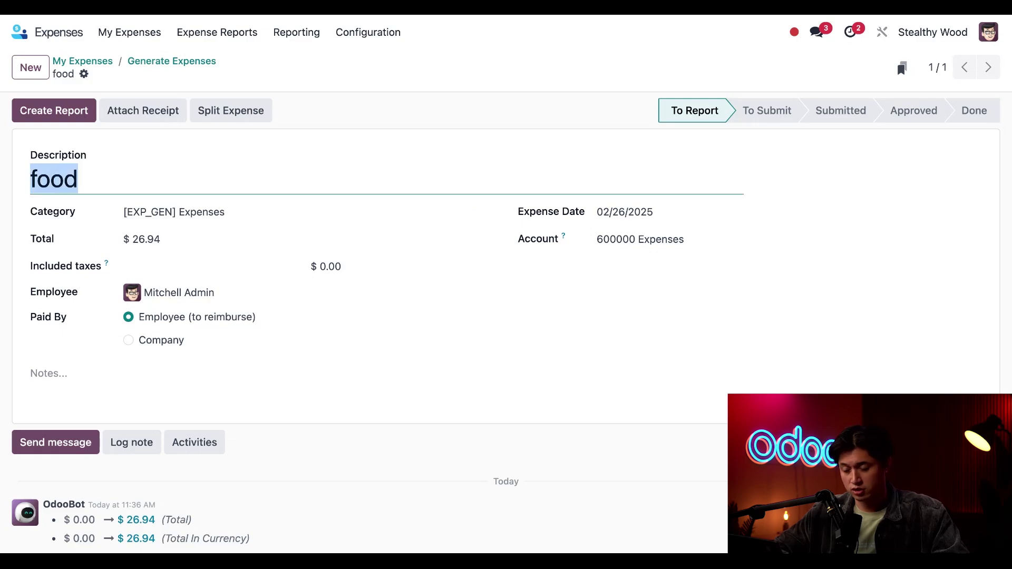
pyautogui.write('Team Bwea')
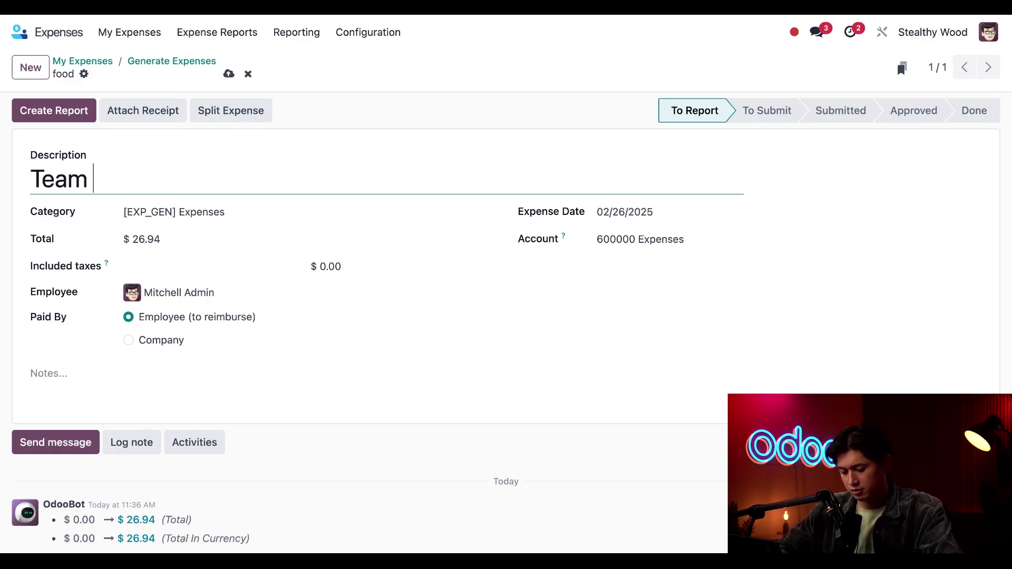
pyautogui.write('kf')
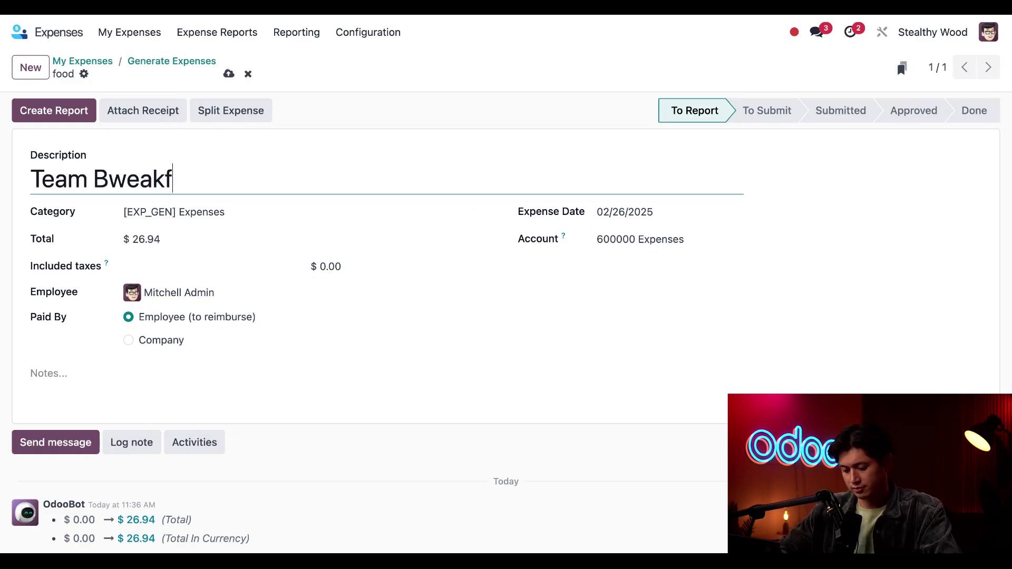
pyautogui.write('ast - ICFF')
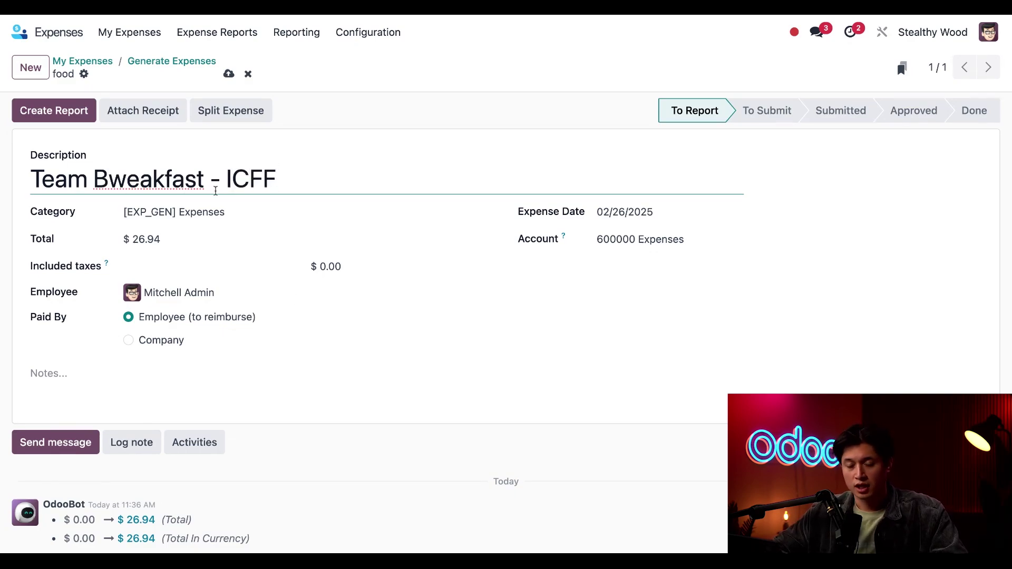
pyautogui.click(209, 211)
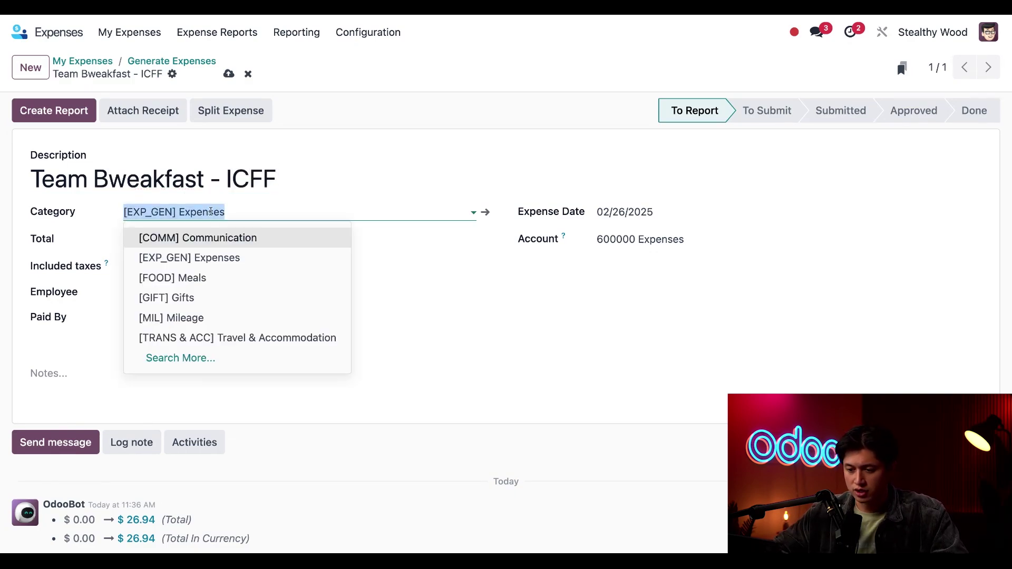
pyautogui.click(213, 276)
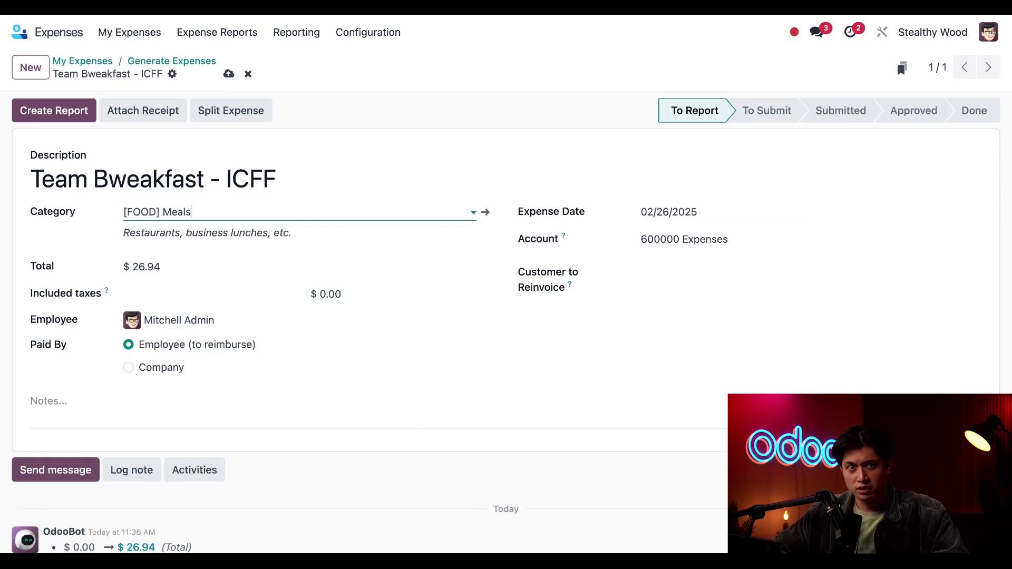
pyautogui.click(80, 66)
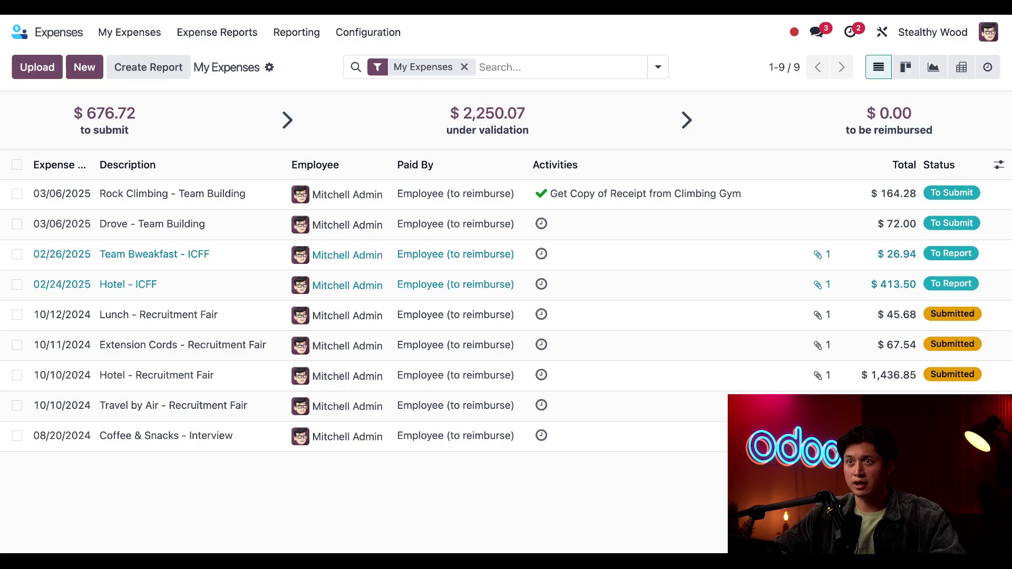
# Drop the taxi receipt onto the list to digitize it as an NYC Yellow Cab expense
pyautogui.moveTo(296, 32); pyautogui.dragTo(297, 32)
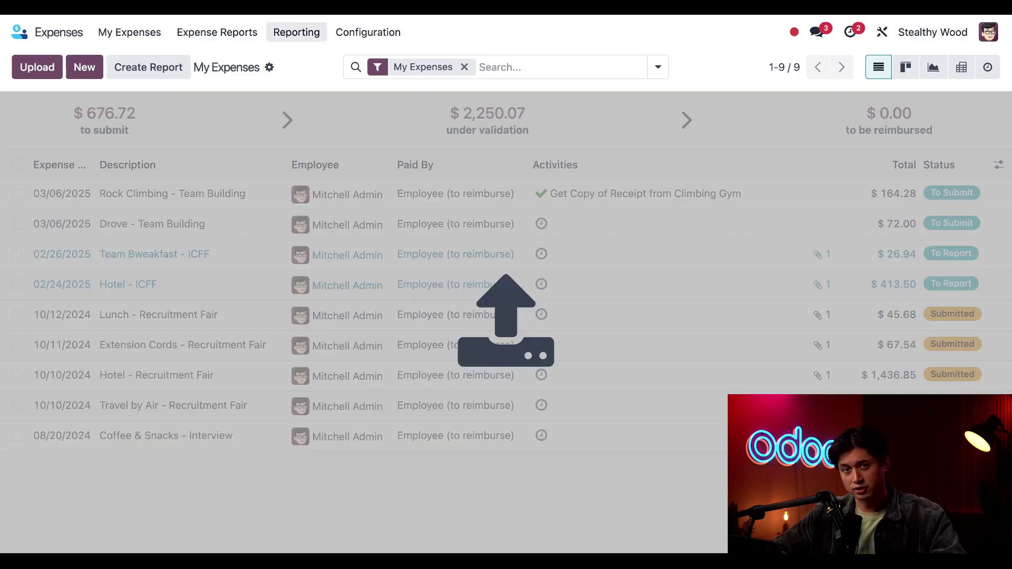
pyautogui.moveTo(296, 32); pyautogui.dragTo(401, 499)
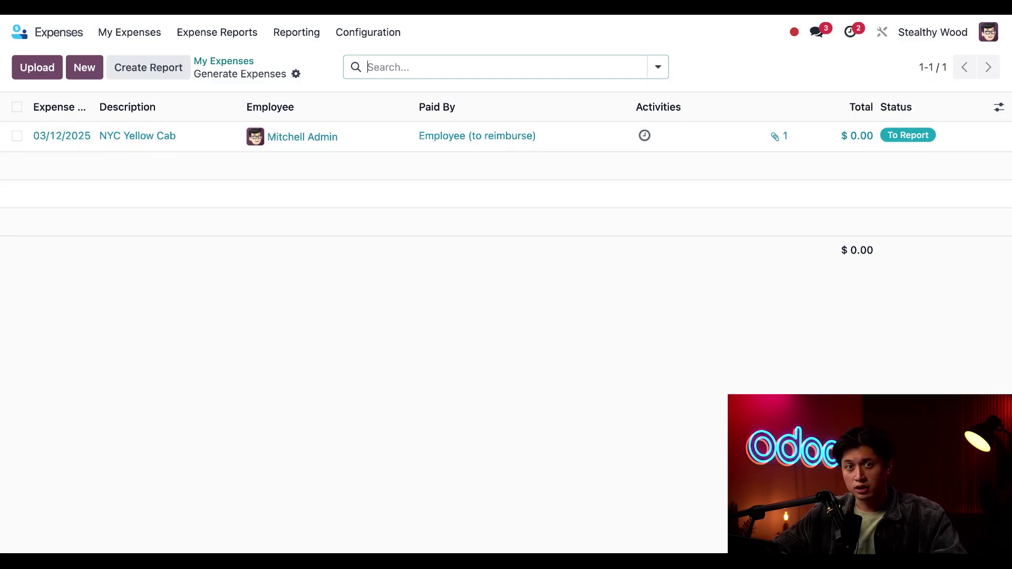
pyautogui.click(155, 145)
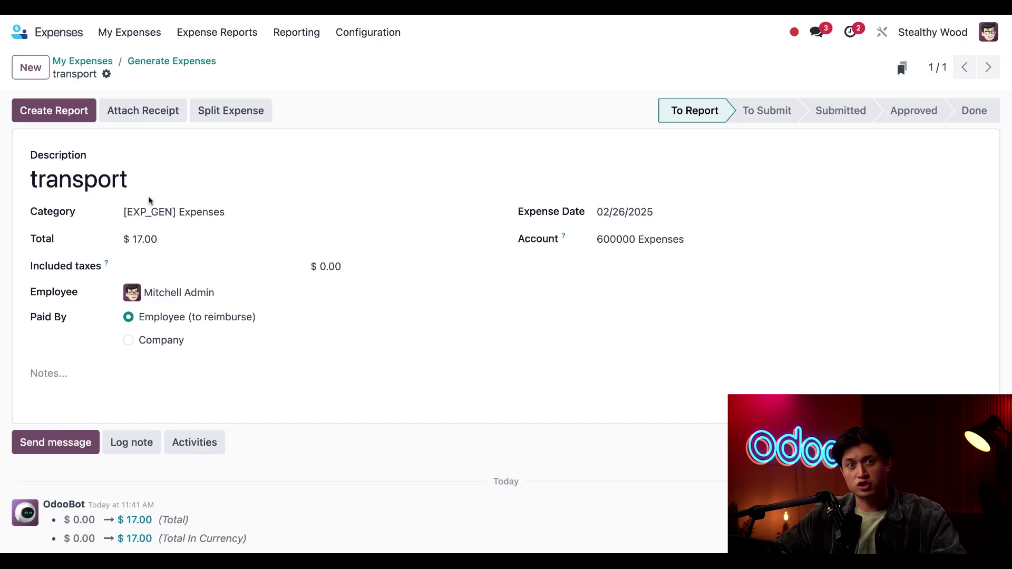
# Rename the $17.00 cab expense 'TAXI - ICFF' with category [TRANS & ACC] Travel & Accommodation
pyautogui.doubleClick(162, 181)
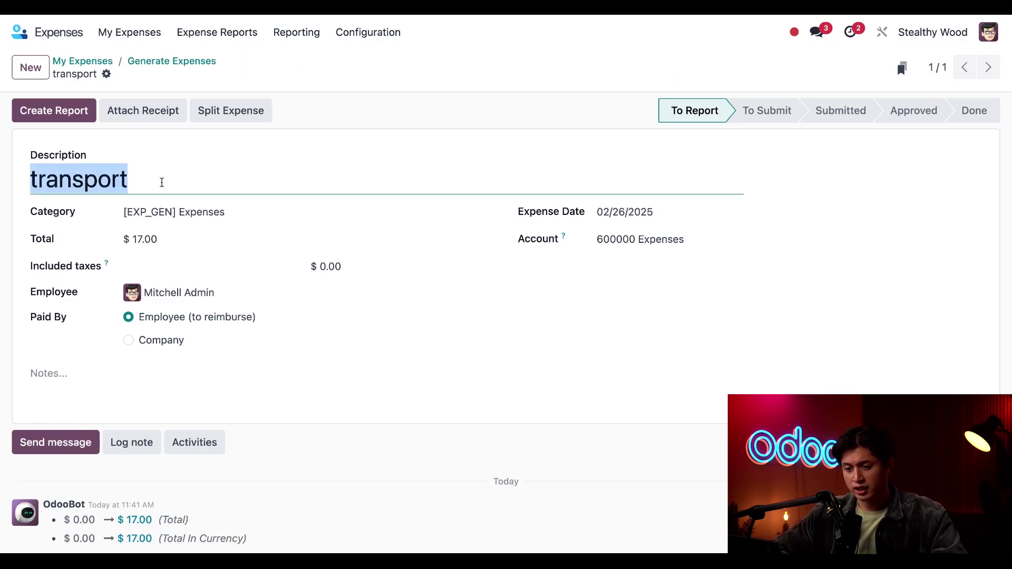
pyautogui.write('T')
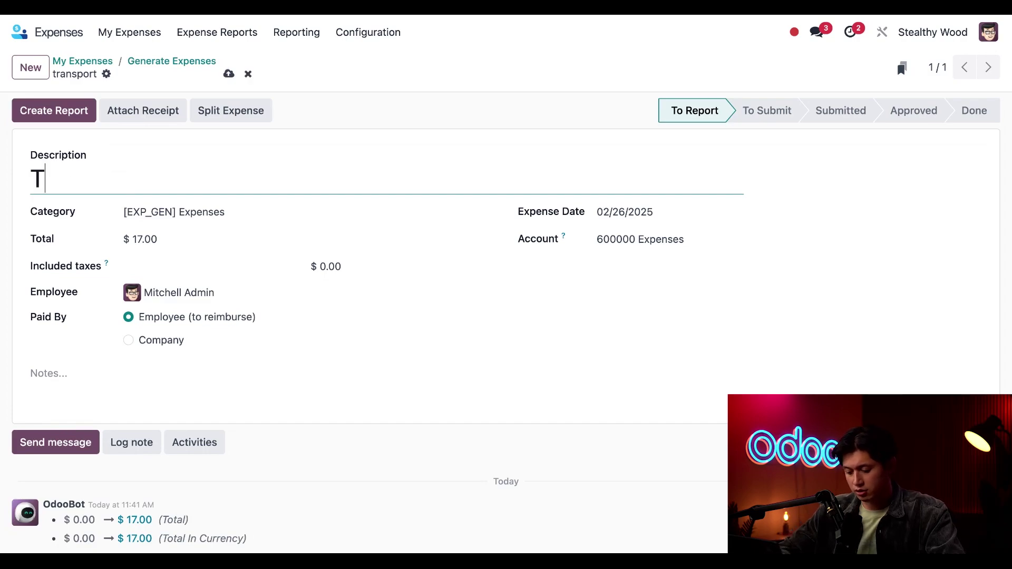
pyautogui.write('AXI ')
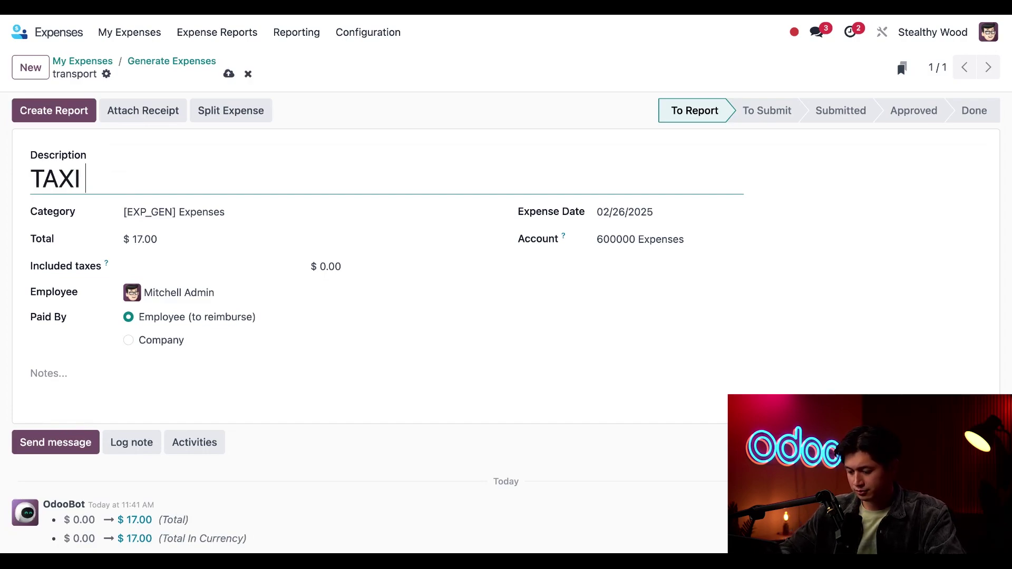
pyautogui.write('- ICFF')
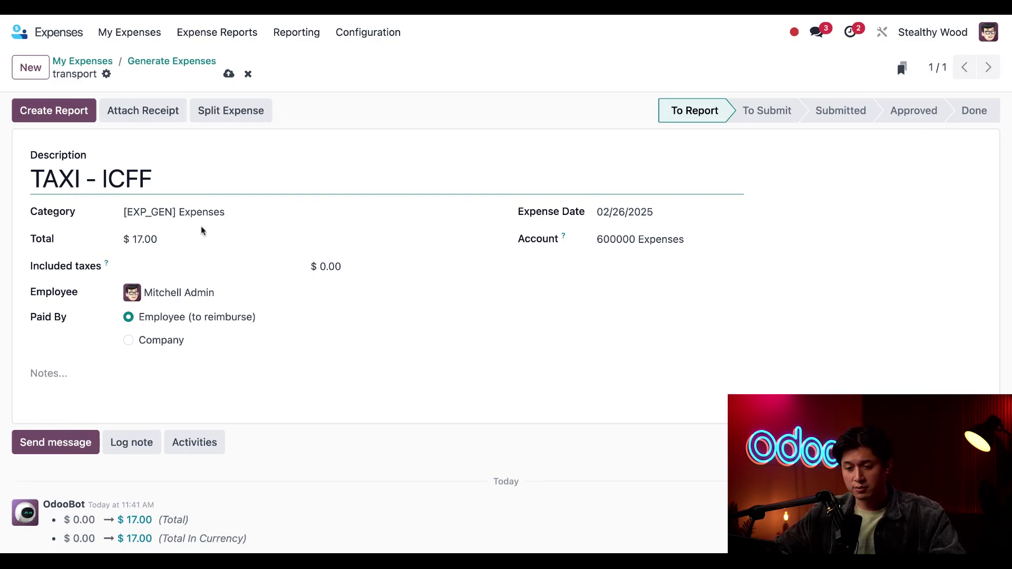
pyautogui.click(222, 215)
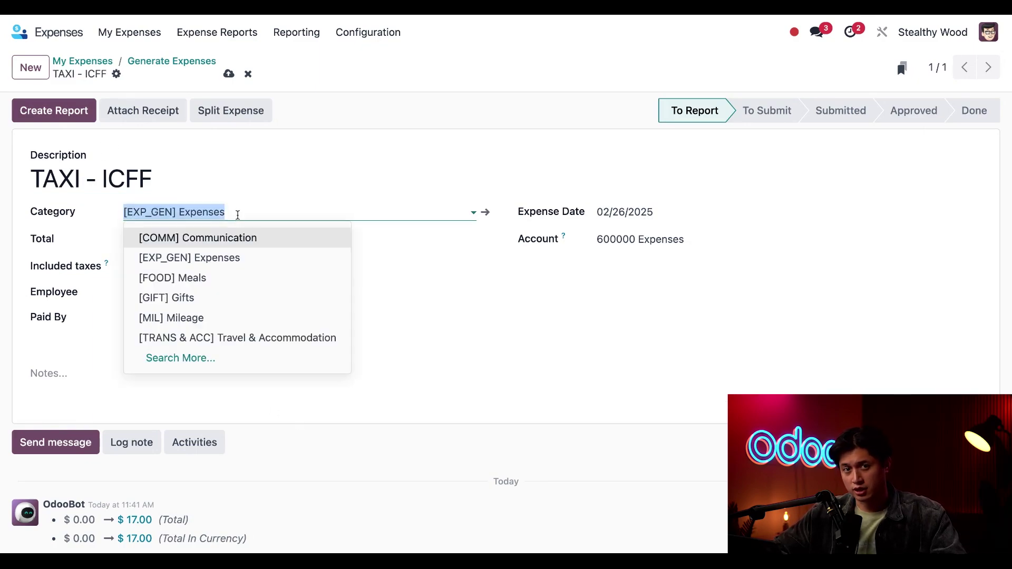
pyautogui.click(233, 340)
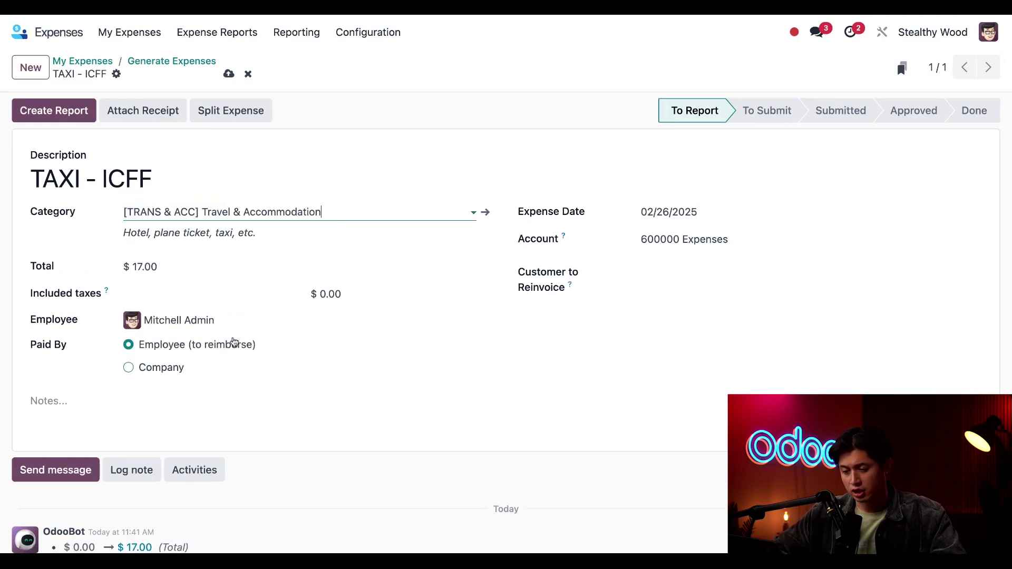
pyautogui.click(102, 64)
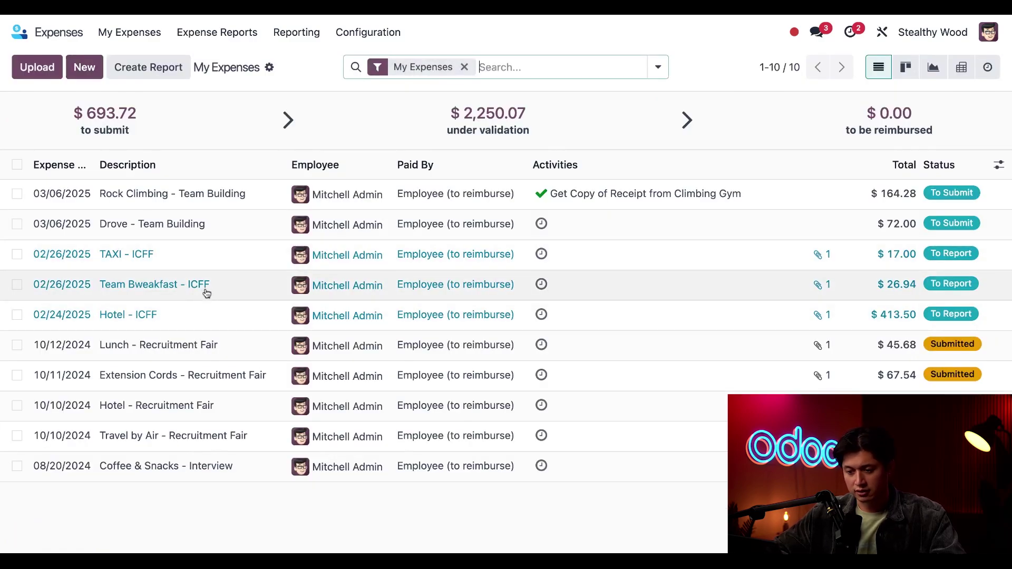